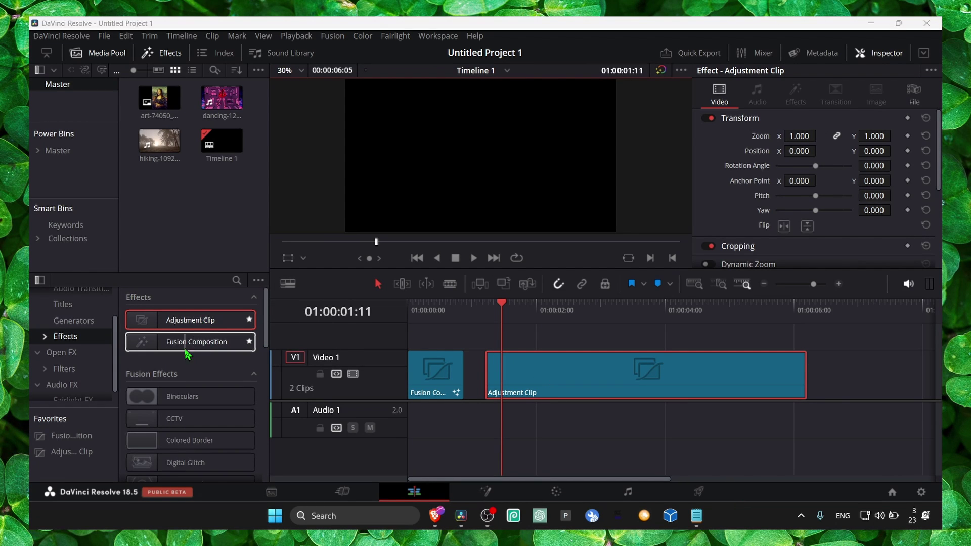
Swap the Adjustment Clip for a Fusion Composition placed on Video 1.
left_click_drag(191, 349, 561, 360)
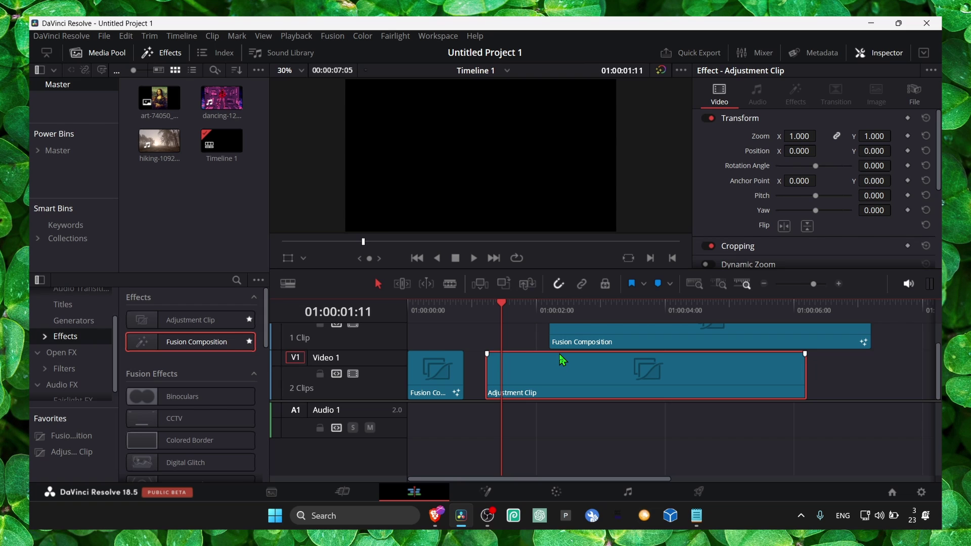
key("Delete")
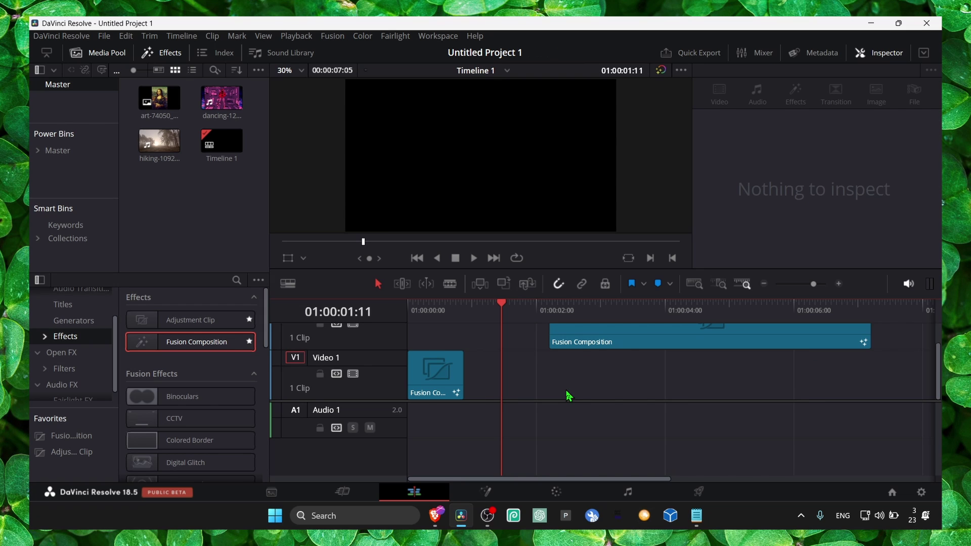
left_click_drag(576, 349, 508, 387)
right_click(514, 388)
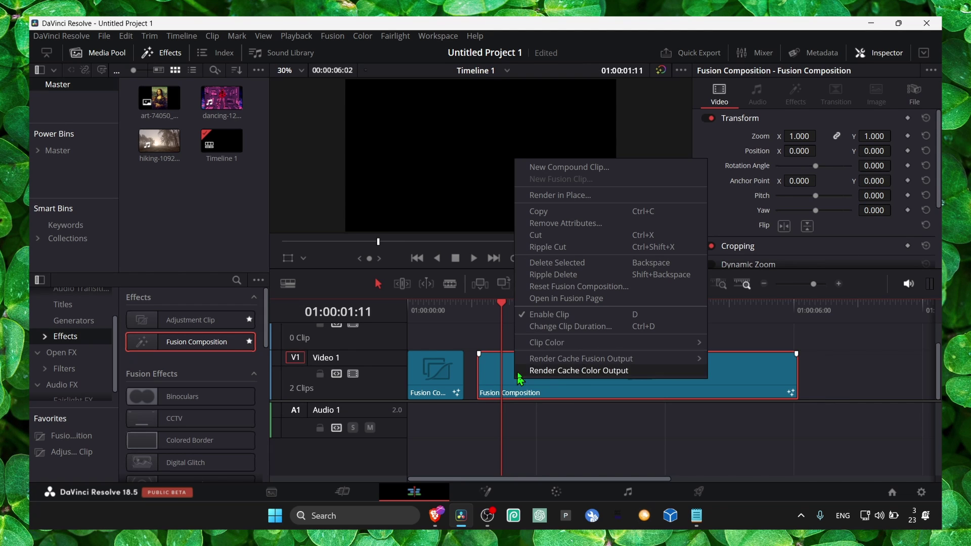
Open the composition in Fusion and wire hiking-109277.mp4 as MediaIn1 into MediaOut1.
left_click(550, 299)
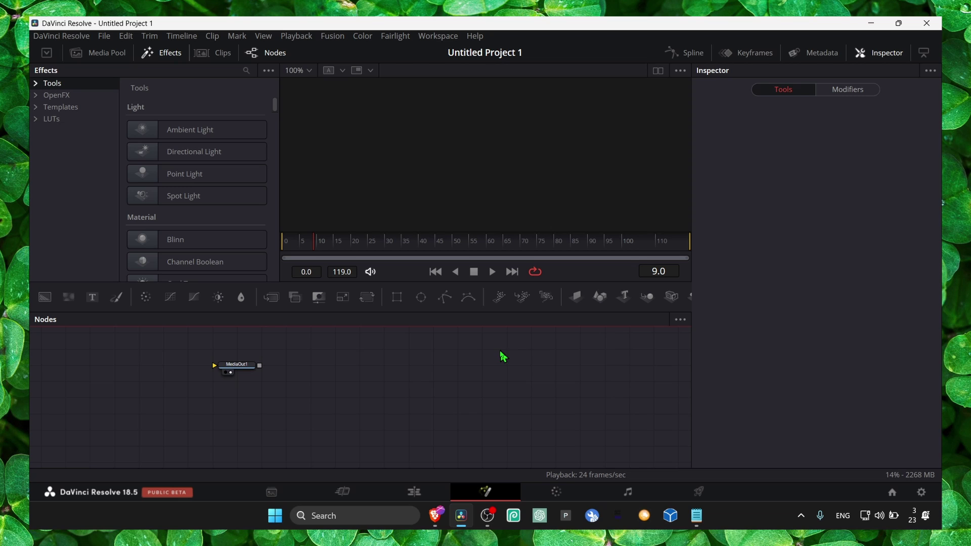
left_click_drag(287, 379, 322, 385)
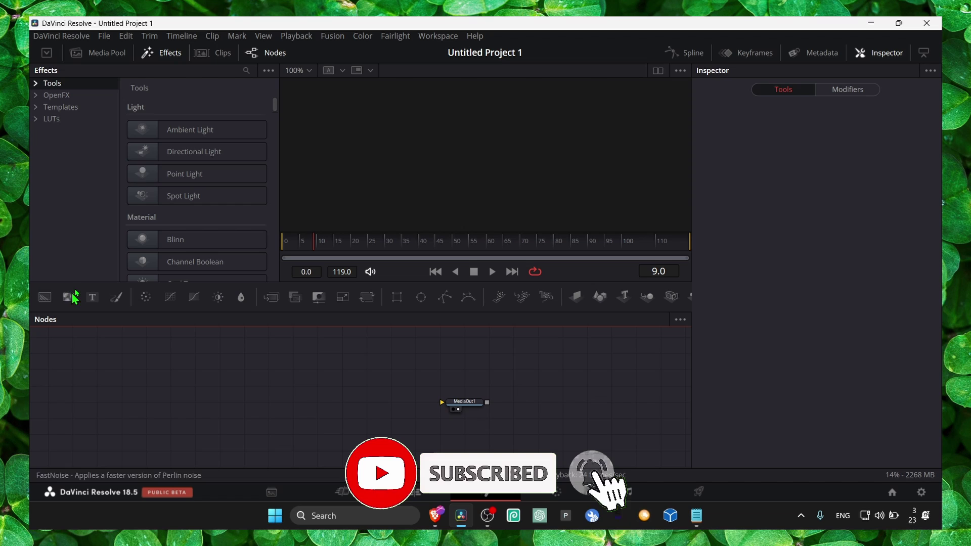
left_click(96, 52)
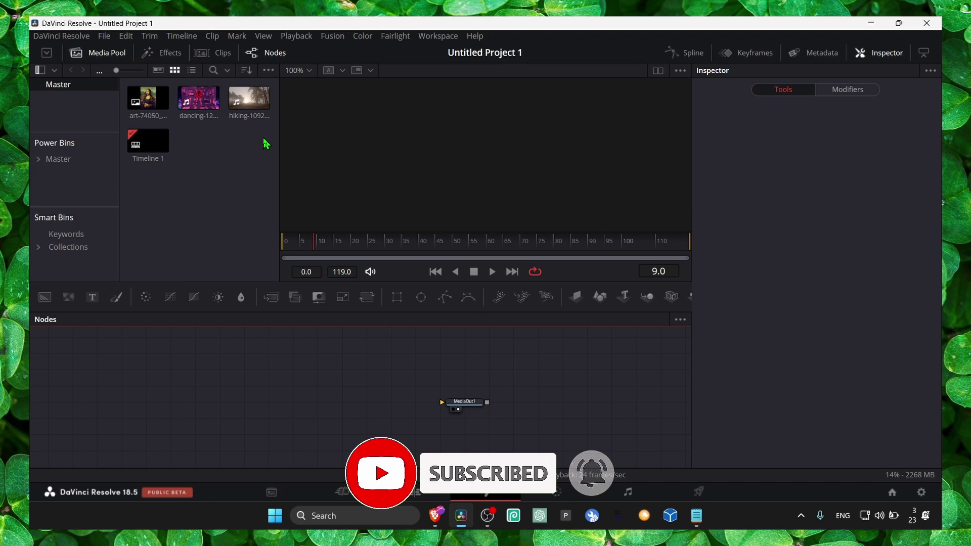
left_click_drag(249, 98, 219, 403)
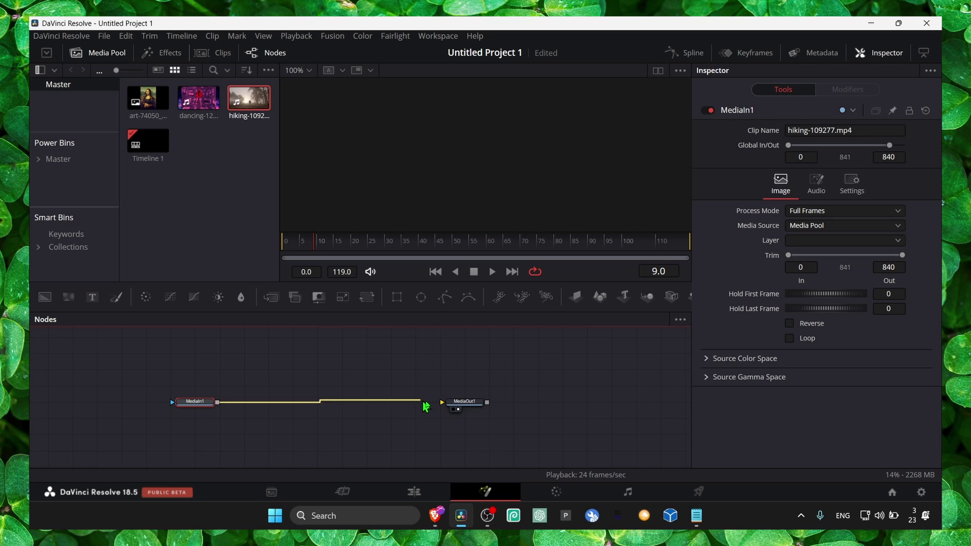
left_click_drag(425, 406, 441, 402)
left_click_drag(192, 403, 217, 403)
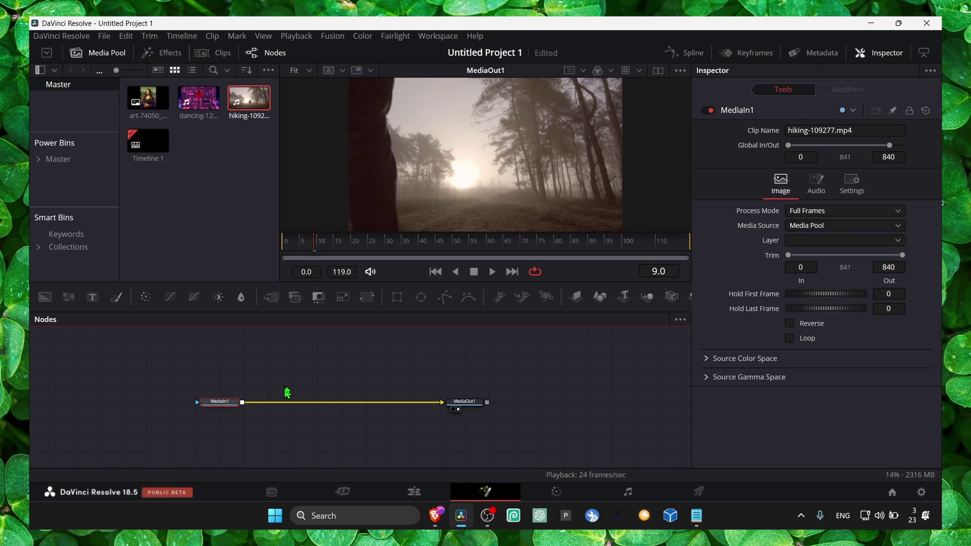
Add a Planar Tracker node through the 'pla' tool search and place it near the link.
left_click(268, 361)
key("shift+space")
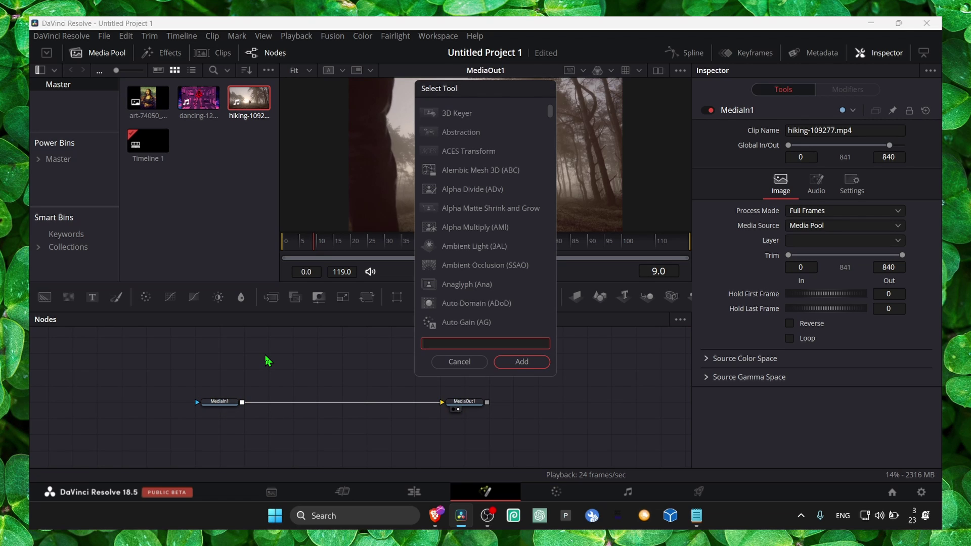
type("pla")
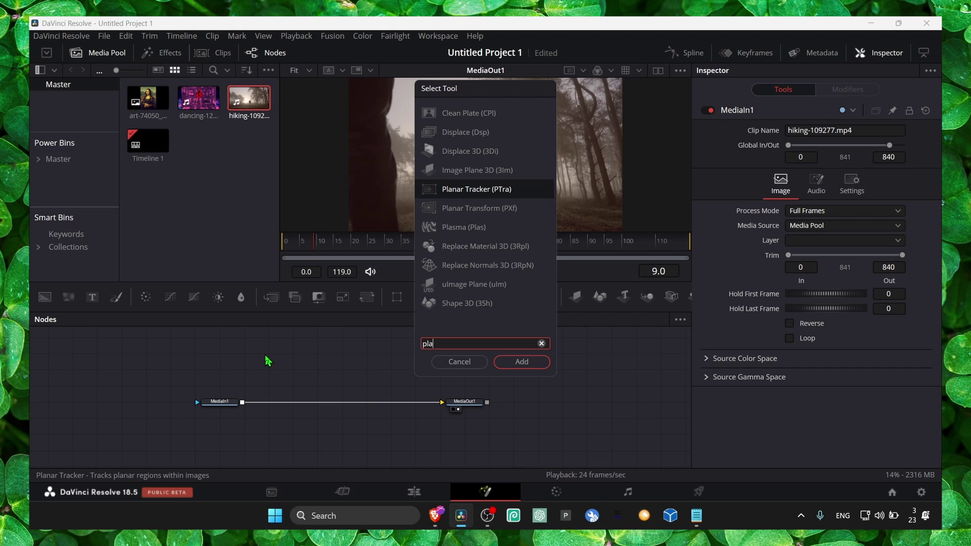
left_click(512, 363)
left_click_drag(281, 357, 330, 390)
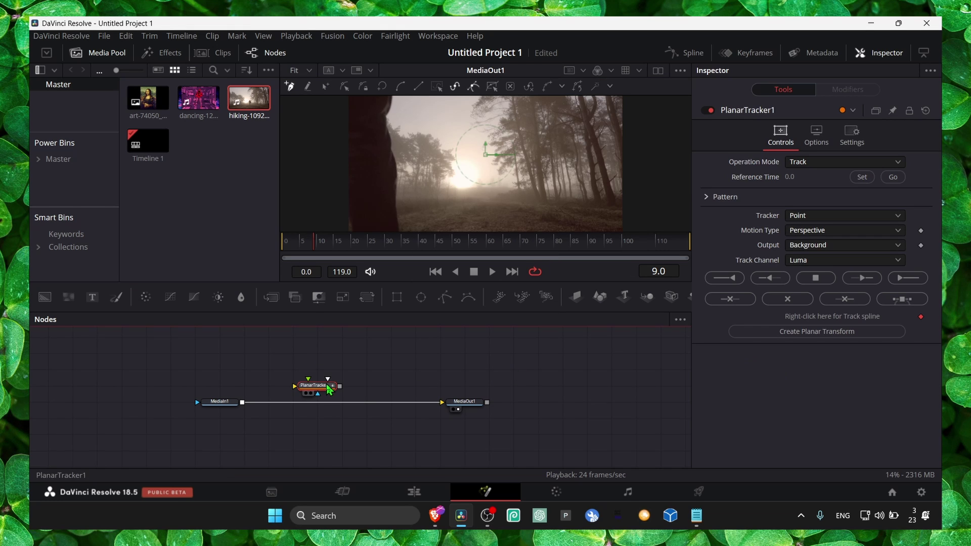
Scrub through the hiker footage and move the render range start to frame 47.
left_click_drag(290, 243, 402, 253)
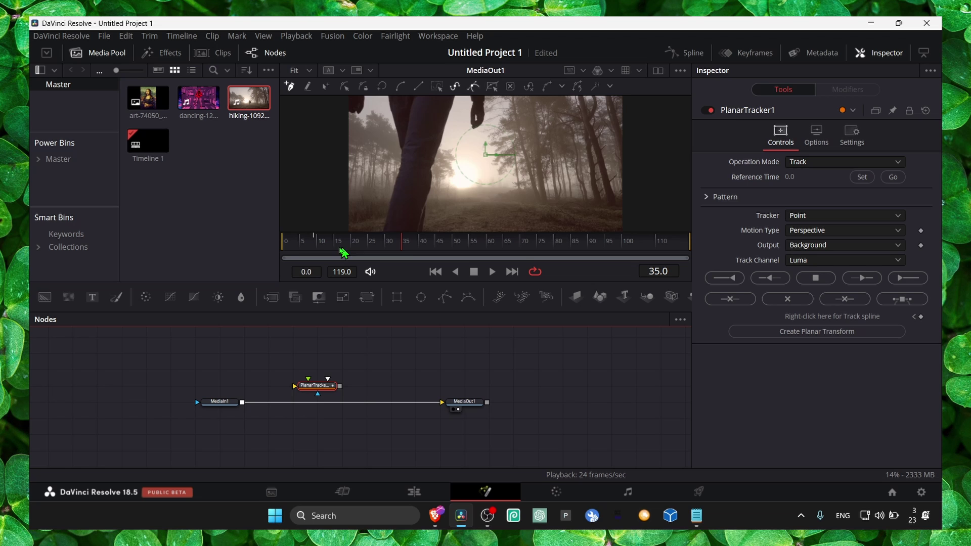
left_click_drag(288, 249, 320, 246)
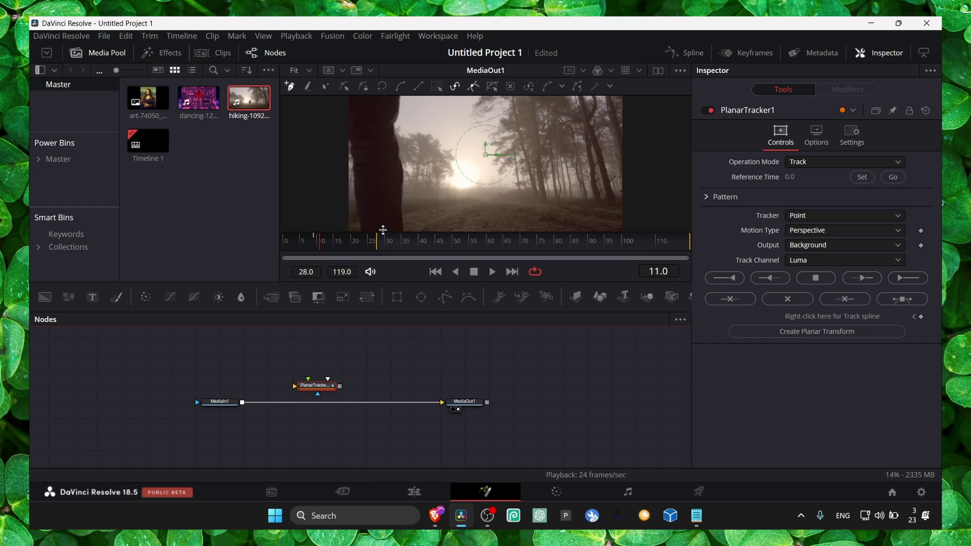
left_click_drag(383, 231, 443, 244)
left_click_drag(399, 246, 484, 244)
left_click(397, 245)
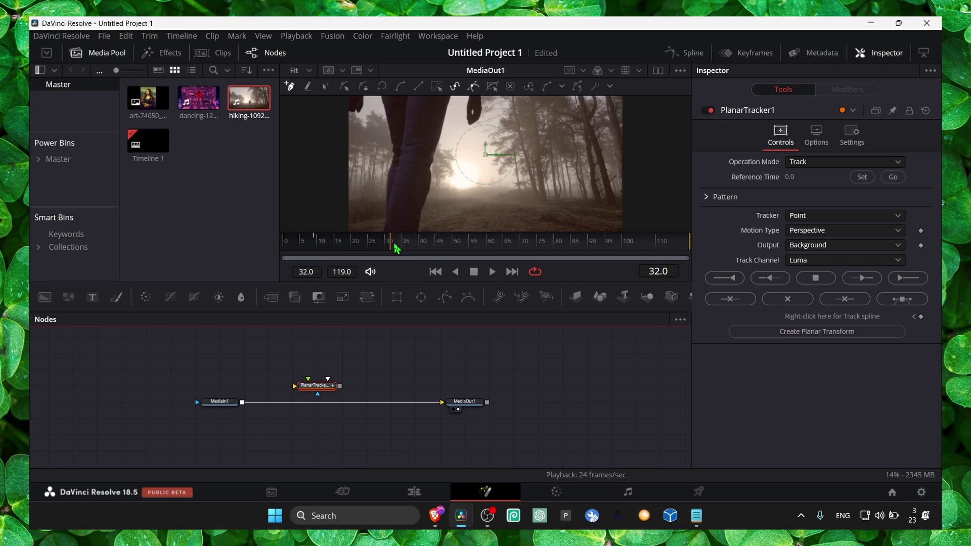
key("space")
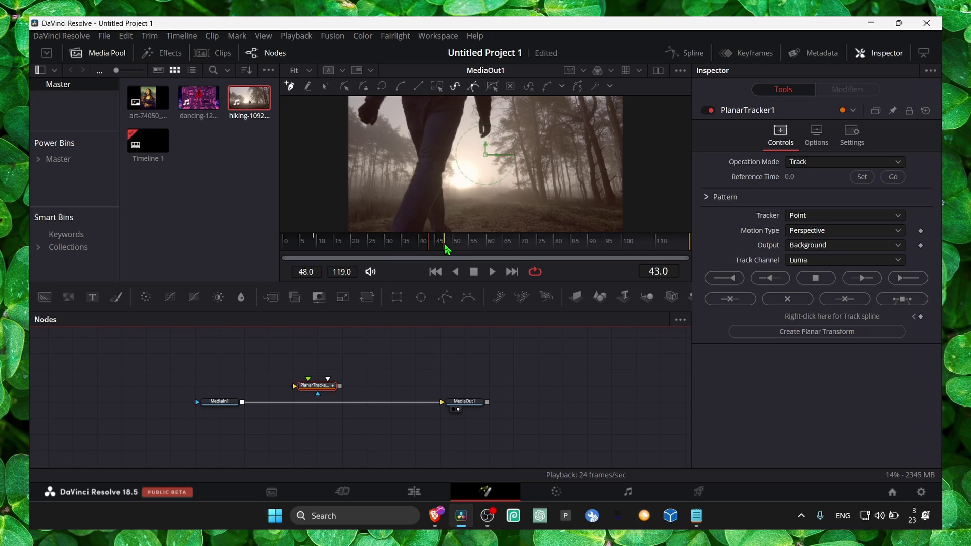
left_click_drag(434, 251, 465, 249)
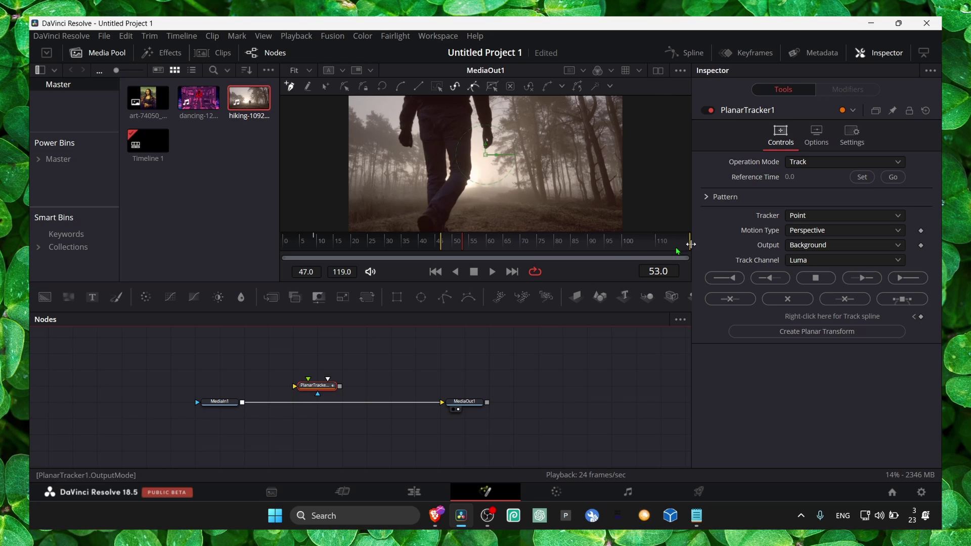
Drop PlanarTracker1 onto the MediaIn1–MediaOut1 link and scrub to later hiker frames.
left_click_drag(318, 391, 305, 405)
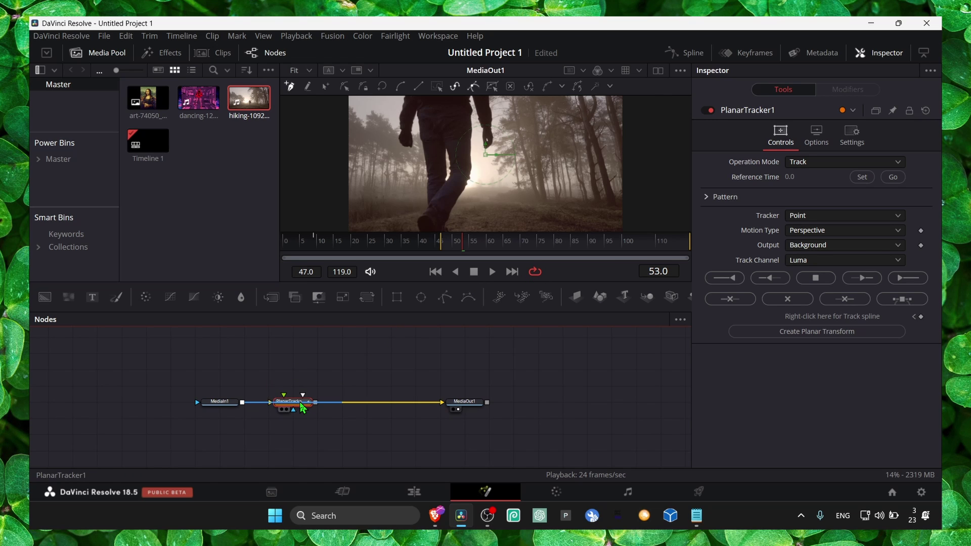
mouse_move(298, 408)
left_mouse_down()
mouse_move(310, 397)
mouse_move(305, 411)
left_mouse_up()
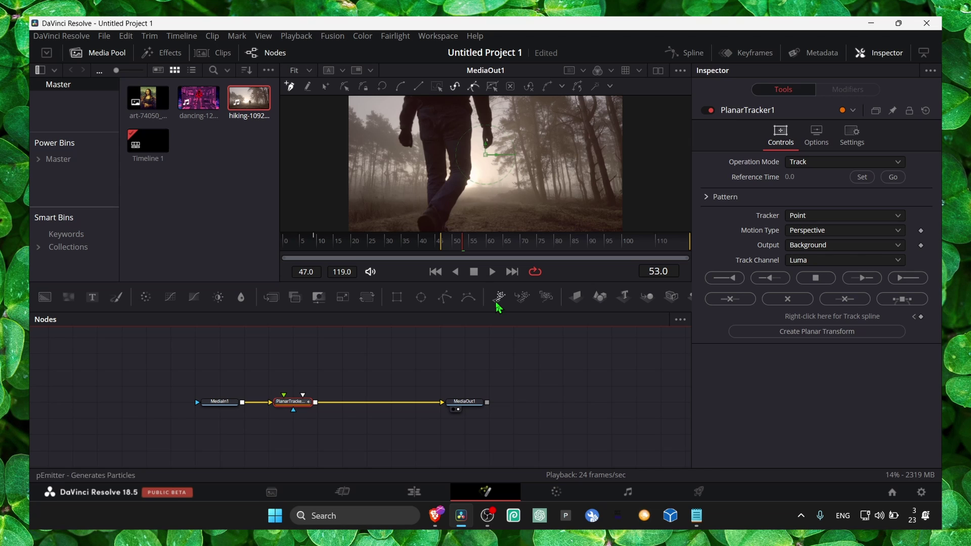
left_click_drag(464, 245, 696, 250)
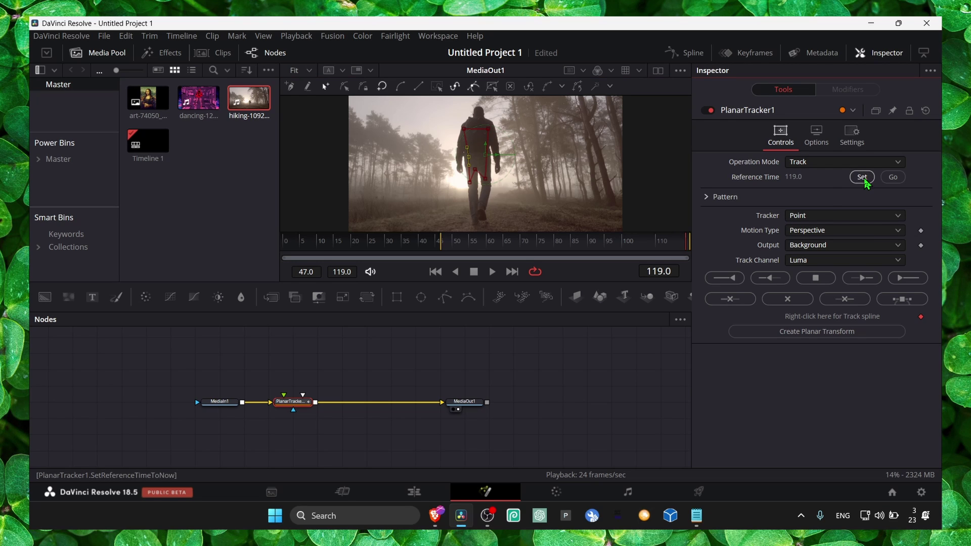
Set Motion Type to Translation, Rotation, Scale and track the hiker backward to frame 47.
left_click(858, 232)
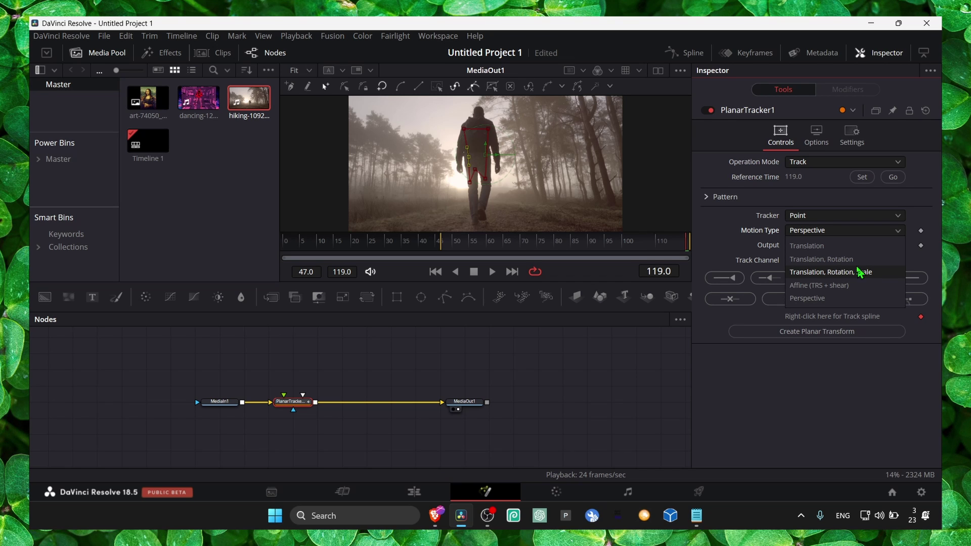
left_click(858, 272)
left_click_drag(456, 240, 688, 246)
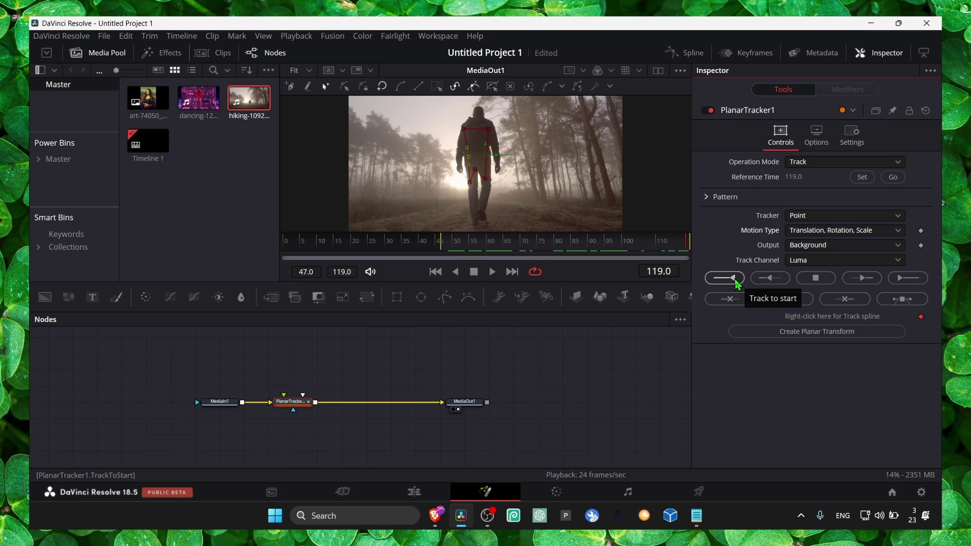
left_click(735, 279)
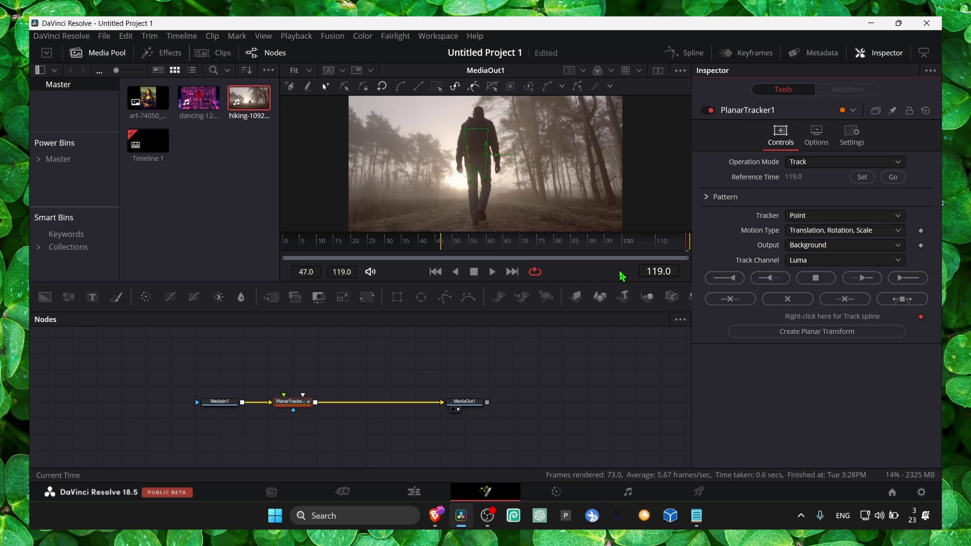
left_click_drag(664, 243, 662, 247)
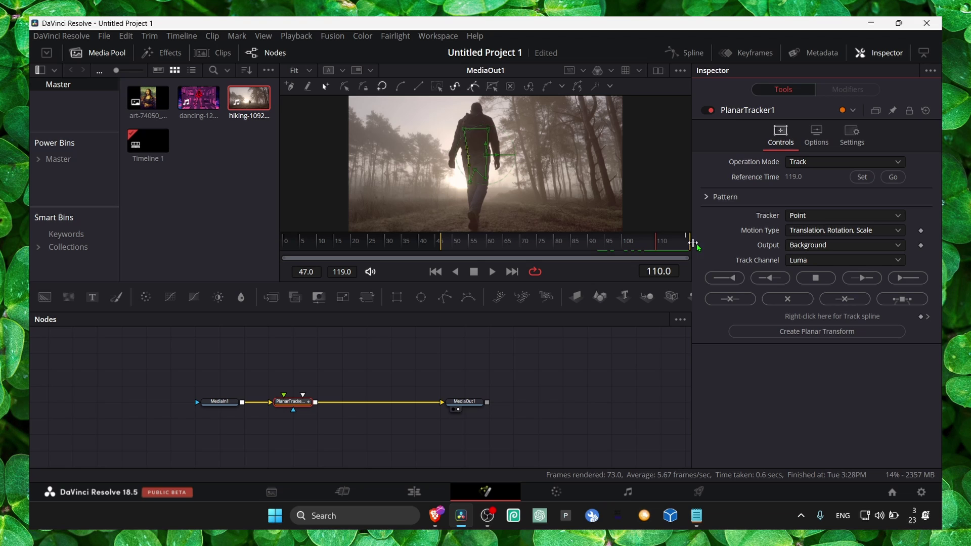
Reset the reference time to frame 110 and retrack the hiker backward to frame 47.
left_click(859, 178)
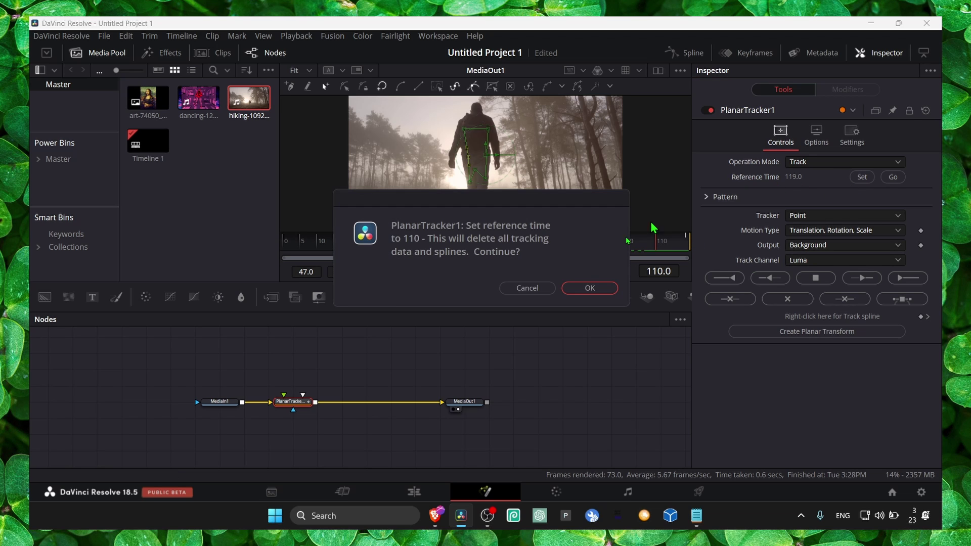
left_click(590, 288)
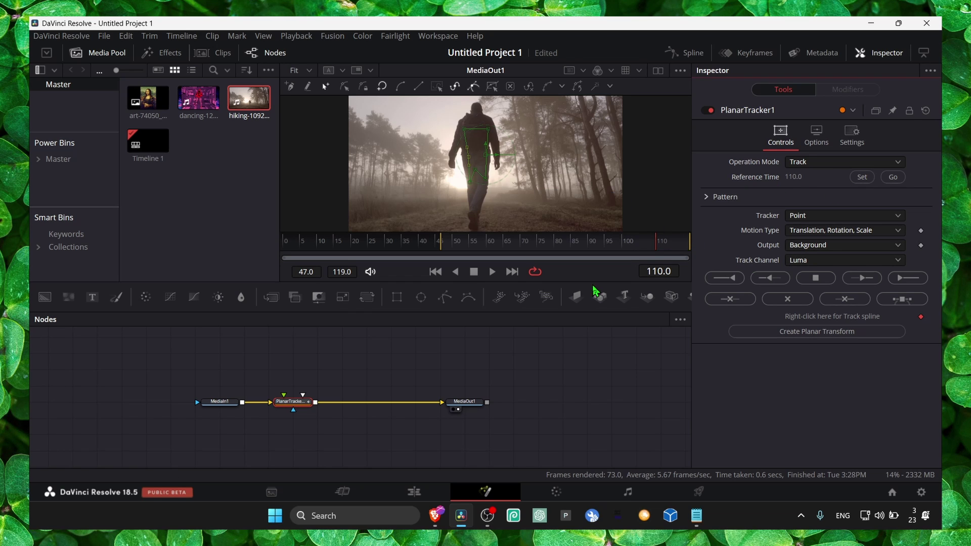
left_click(725, 279)
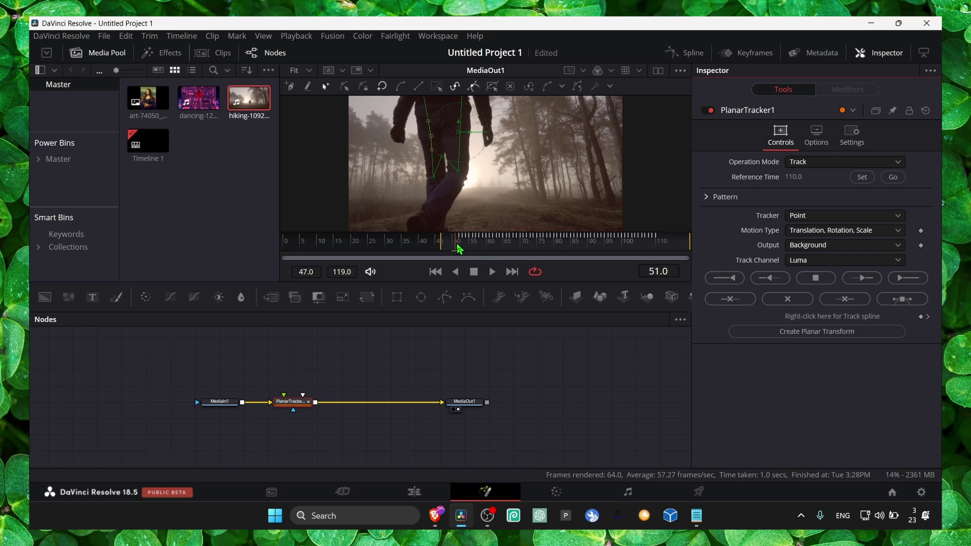
left_click_drag(447, 250, 656, 251)
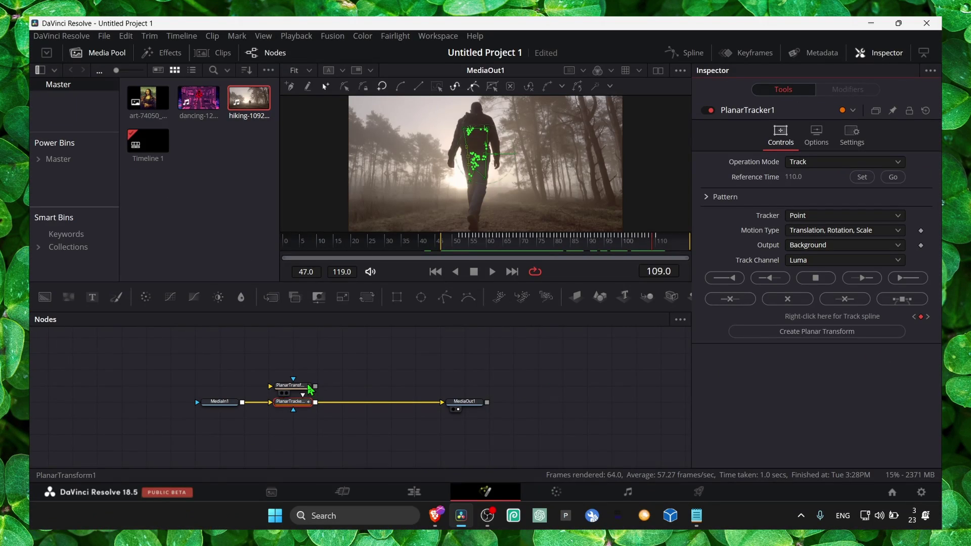
Place PlanarTransform1 above the tracker and merge it over the tracker output as Merge1.
left_click_drag(309, 389, 385, 374)
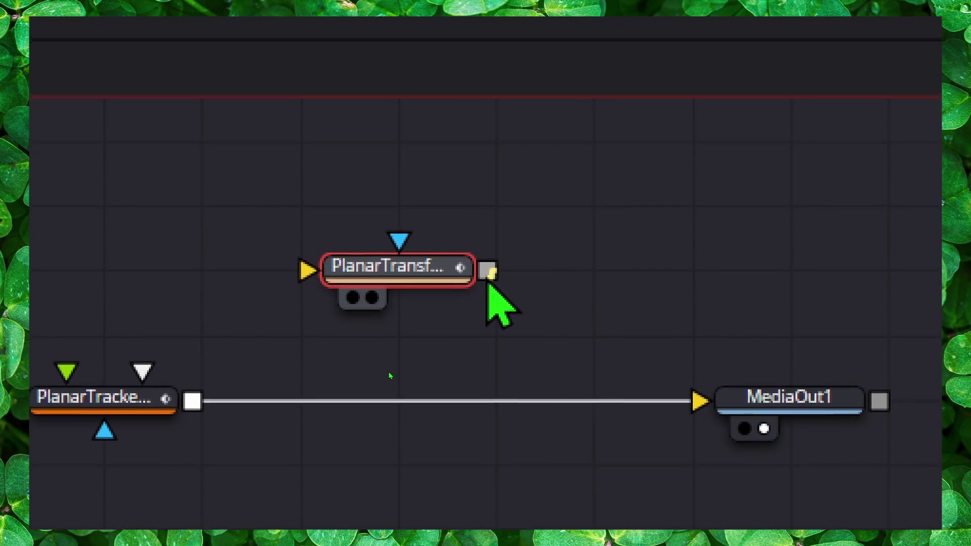
left_click_drag(487, 271, 193, 399)
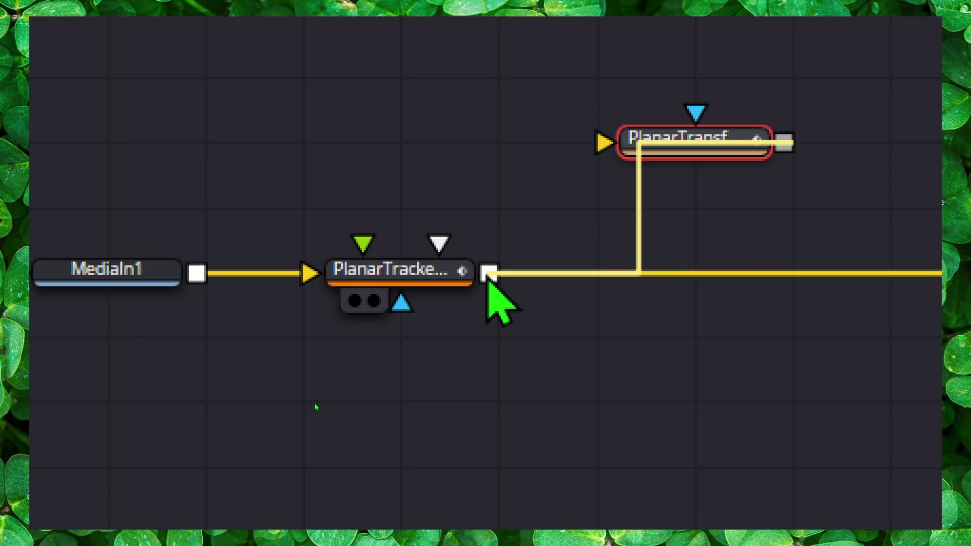
left_click_drag(487, 279, 488, 280)
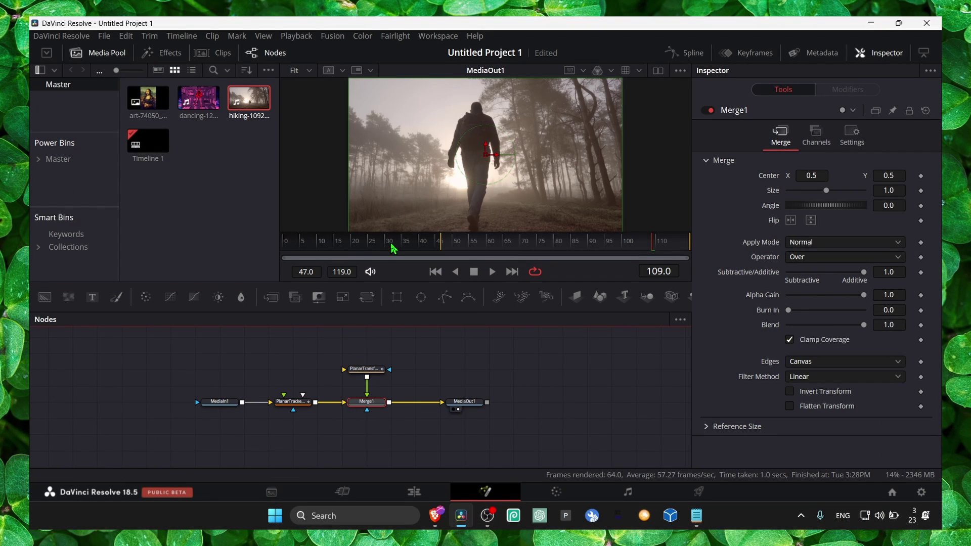
Find the Call Out template by searching 'call' in Effects Templates and connect it into PlanarTransform1.
left_click(363, 375)
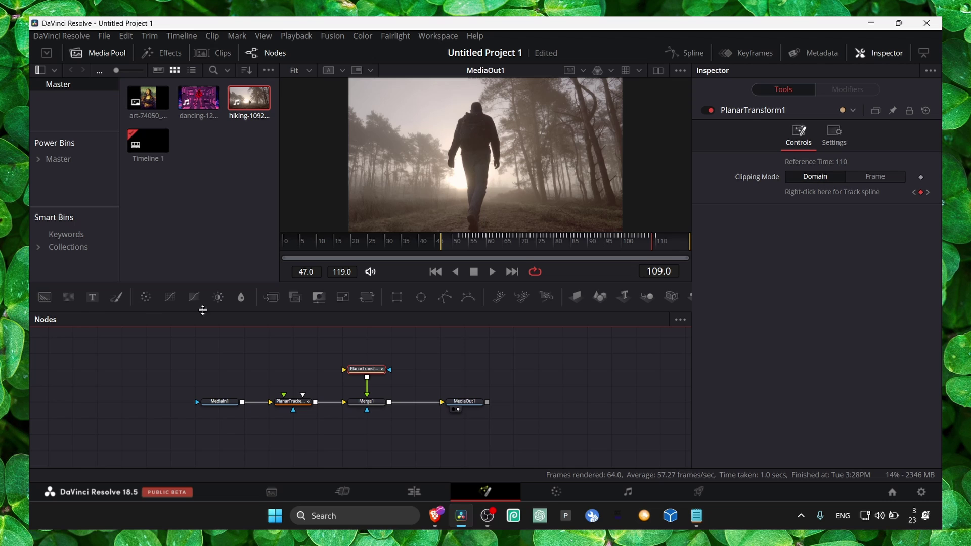
left_click(163, 52)
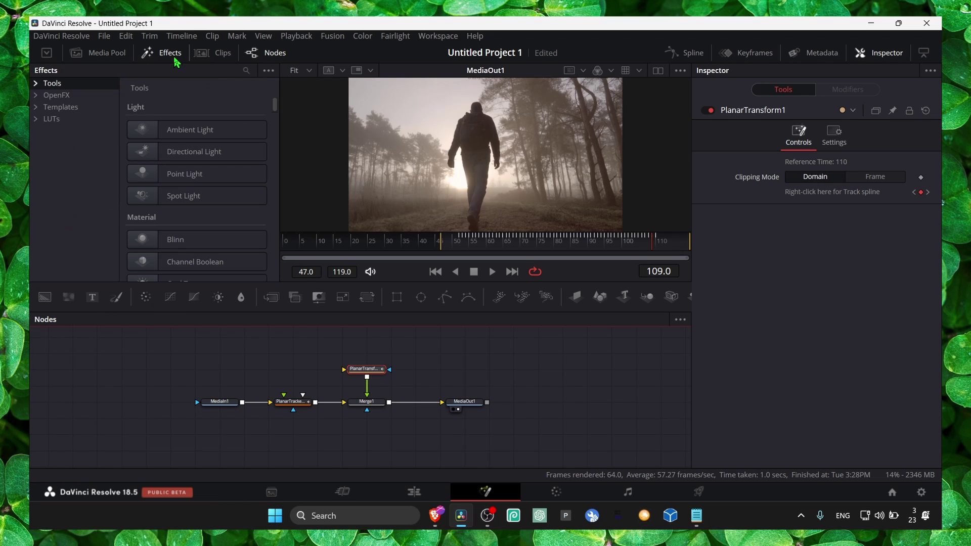
left_click(70, 108)
left_click(245, 71)
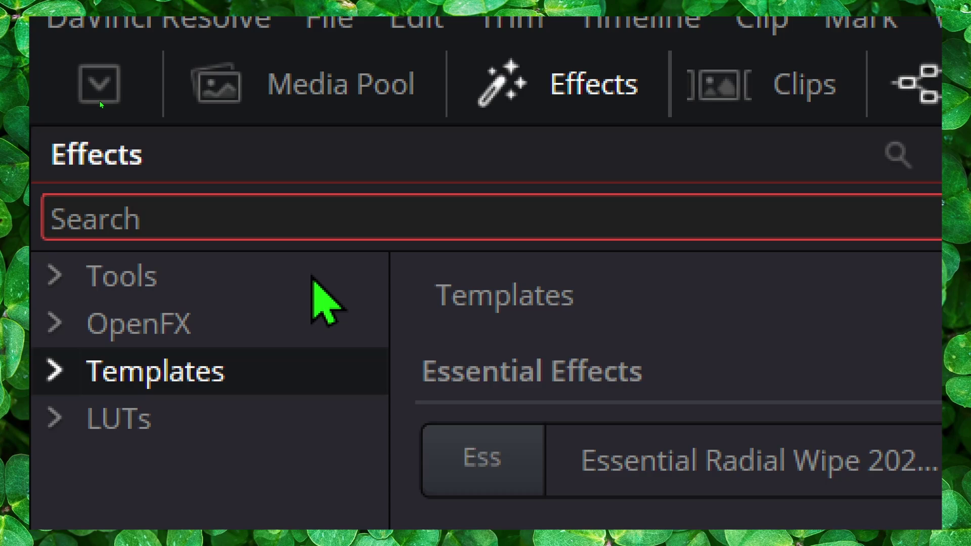
type("call")
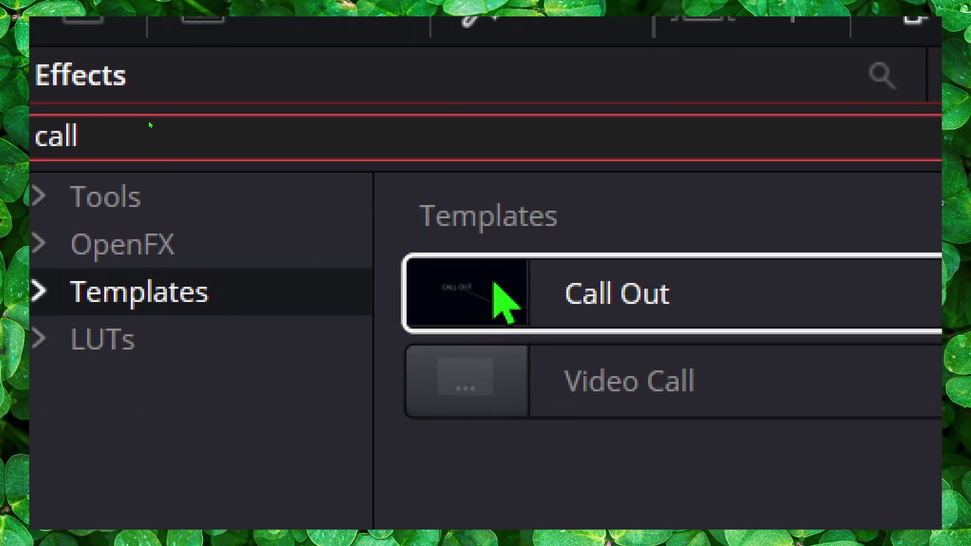
left_click_drag(507, 359, 663, 333)
left_click_drag(752, 334, 673, 402)
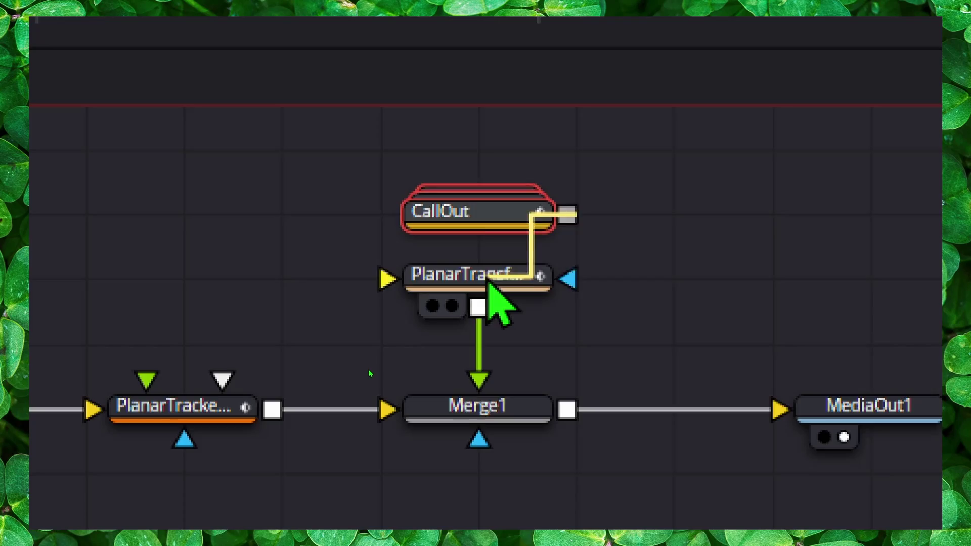
left_click_drag(488, 282, 488, 283)
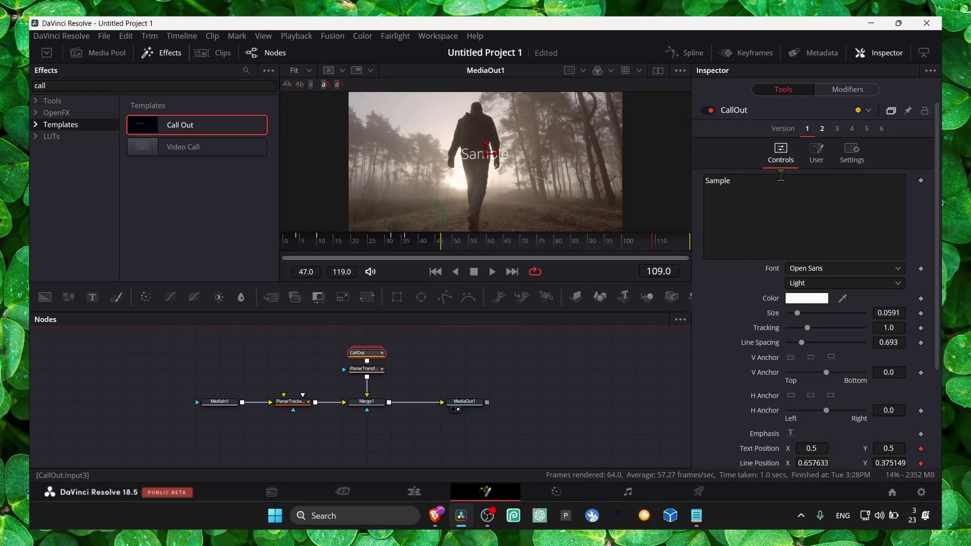
Change the callout text to hello and reposition its pointer line's endpoint.
left_click(779, 186)
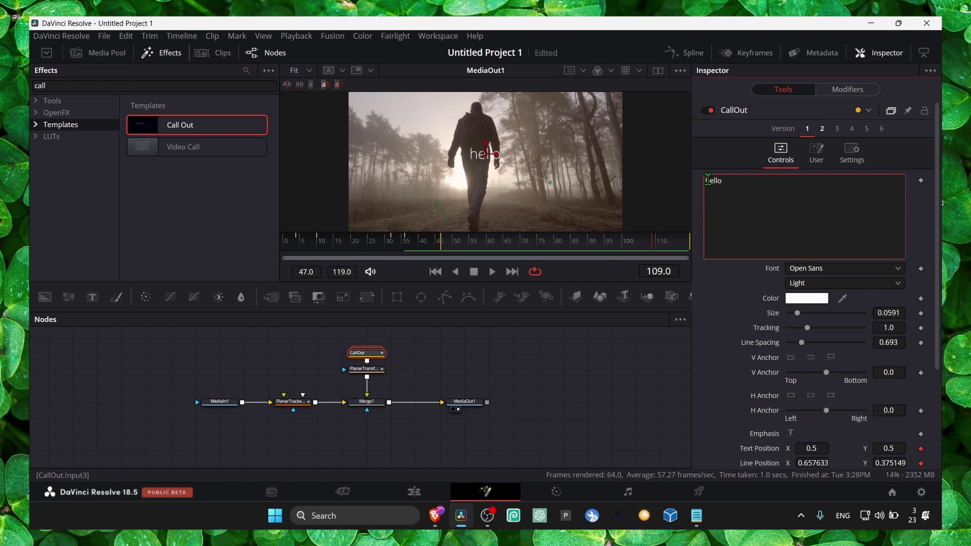
left_click_drag(550, 185, 507, 180)
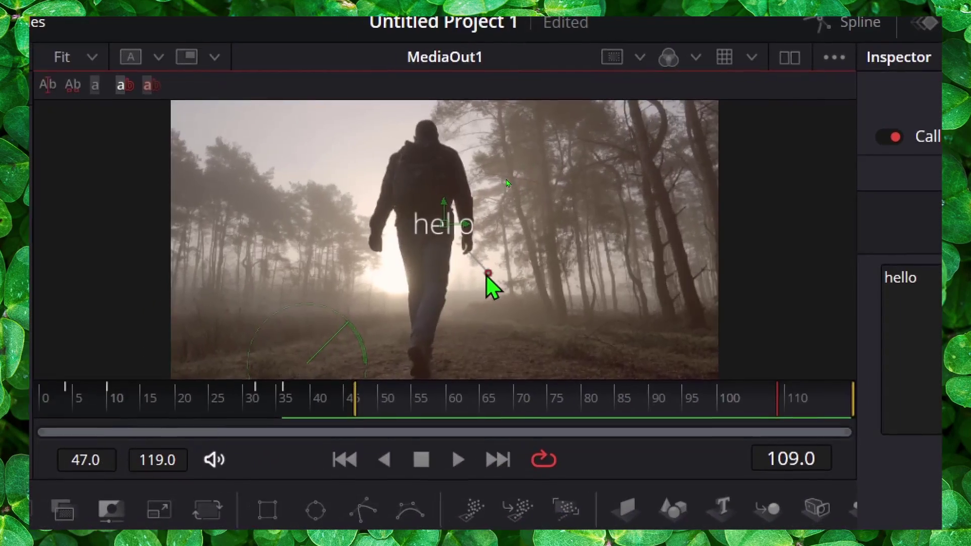
left_click_drag(469, 281, 401, 260)
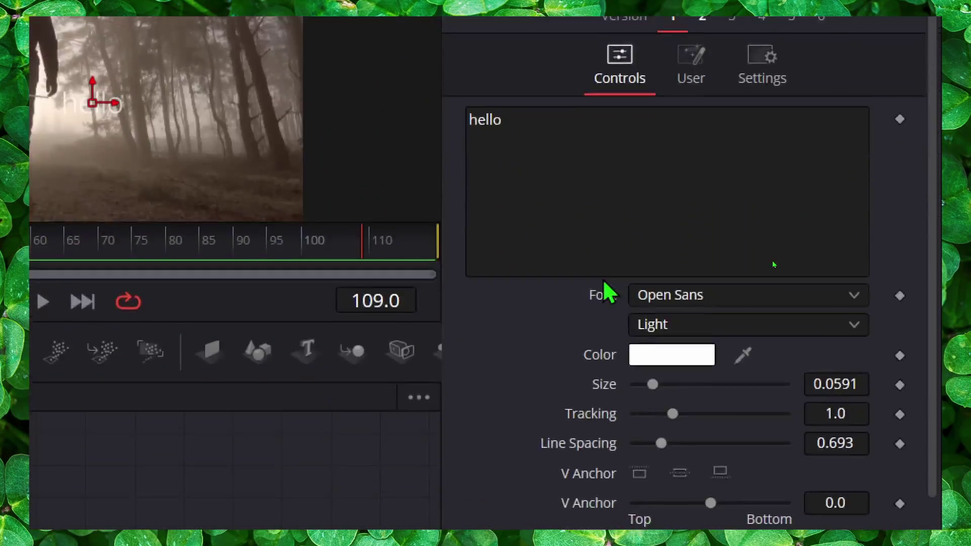
Set the hello text to size 0.1063 in Microsoft YaHei Bold.
left_click_drag(653, 384, 665, 384)
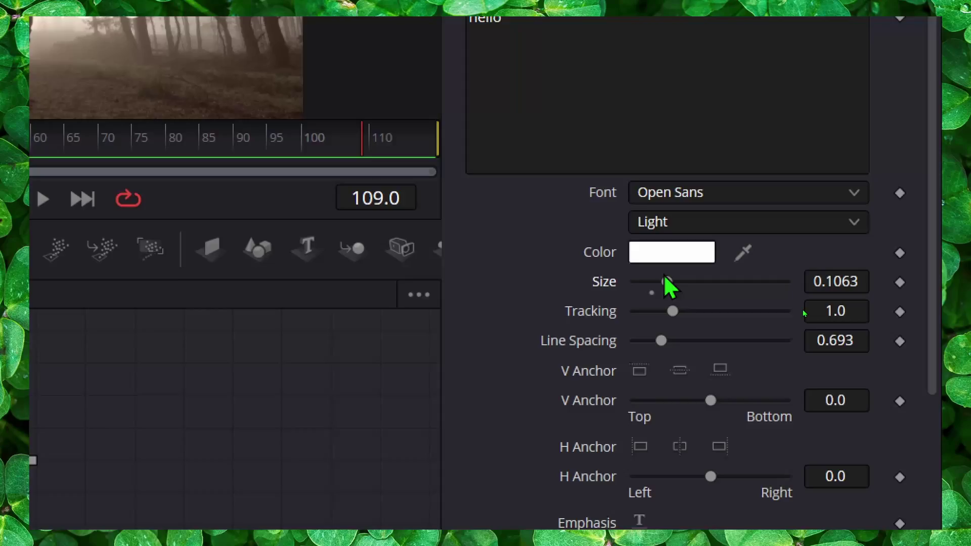
left_click(678, 294)
left_click(686, 368)
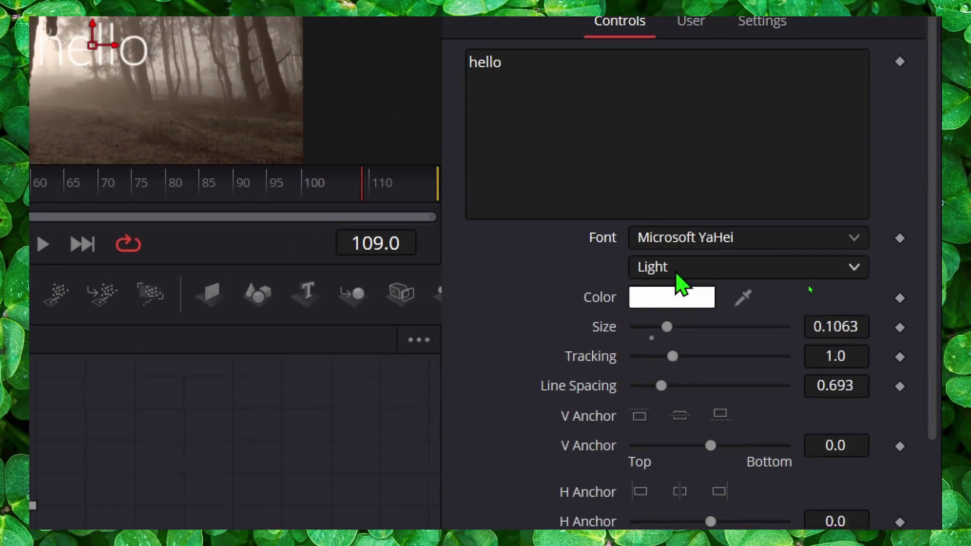
left_click(677, 266)
left_click(680, 349)
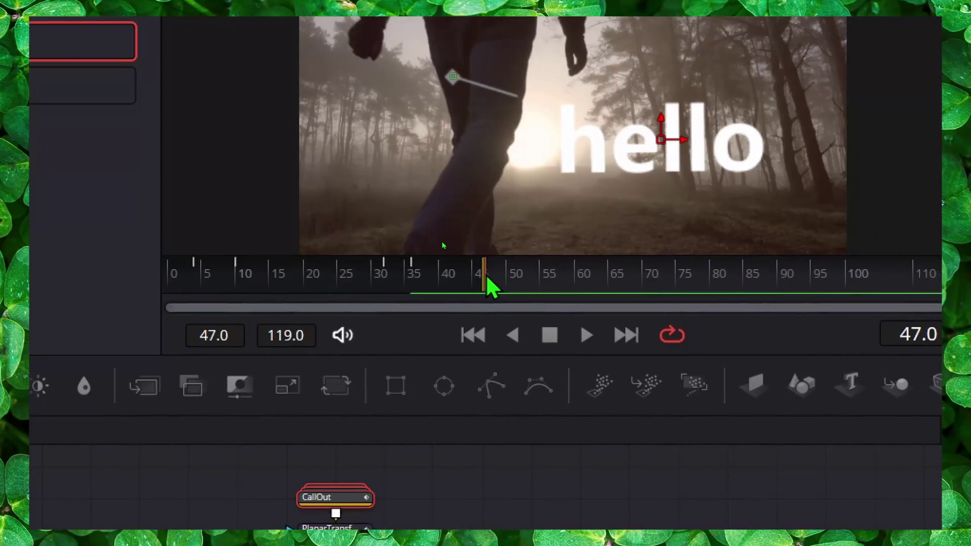
Play back the composite to check the tracked hello callout, then switch to OBS.
key("space")
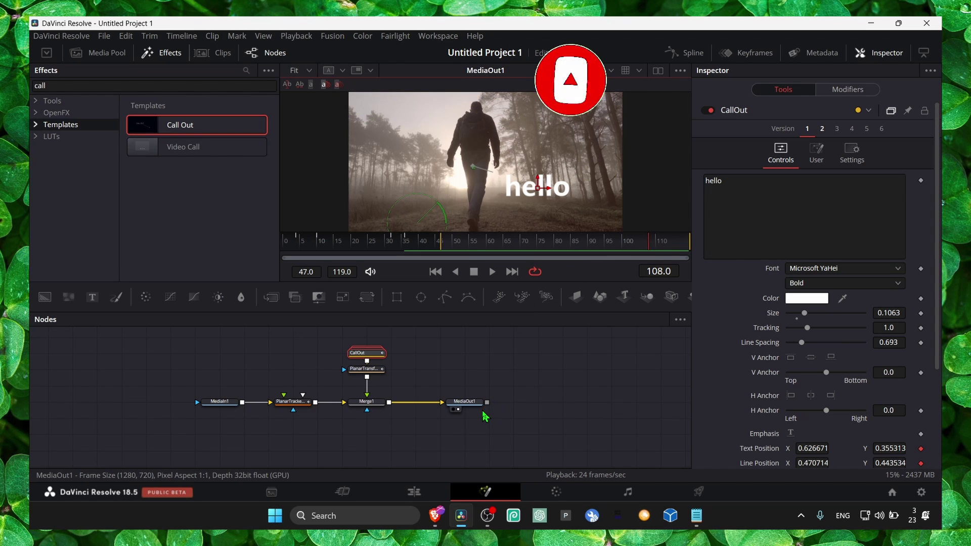
mouse_move(487, 515)
left_click(533, 484)
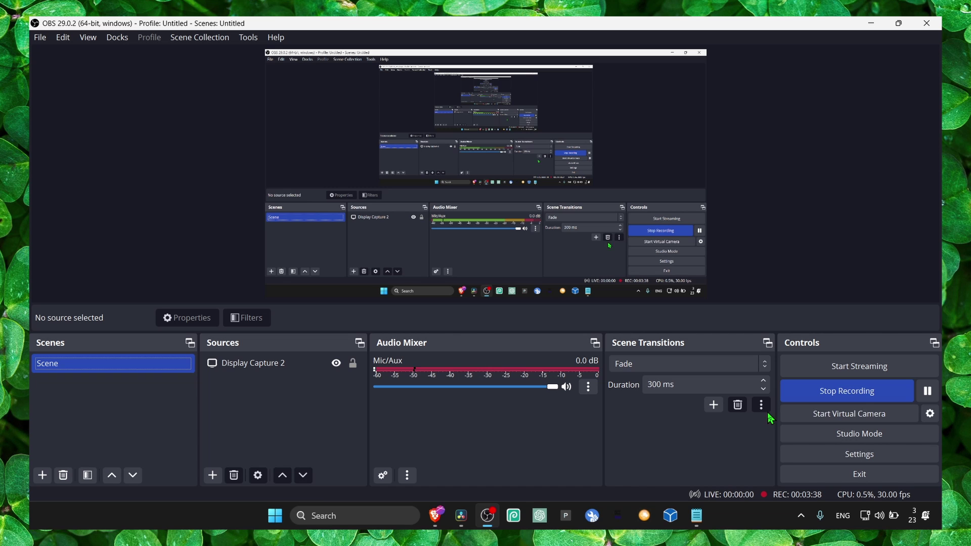